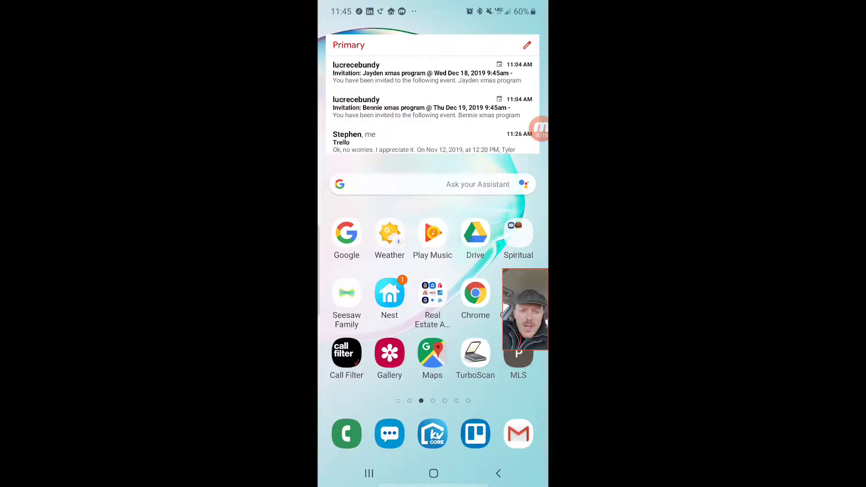
# Launch Trello and scroll the Boards home down to the Personal Boards entries.
pyautogui.click(475, 434)
pyautogui.click(333, 34)
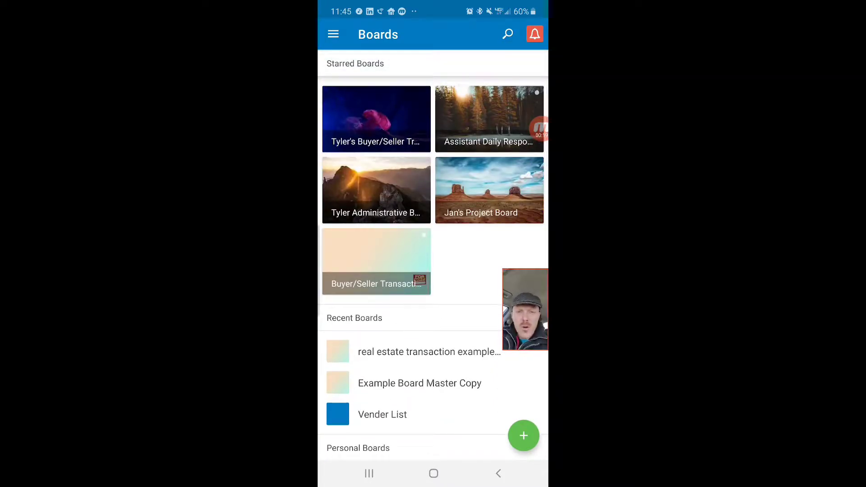
pyautogui.moveTo(525, 308); pyautogui.dragTo(525, 67)
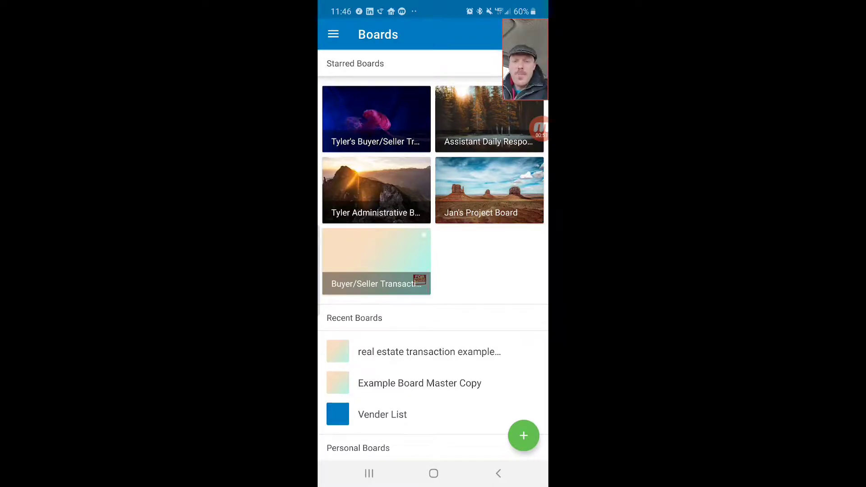
pyautogui.scroll(-3, 433, 239)
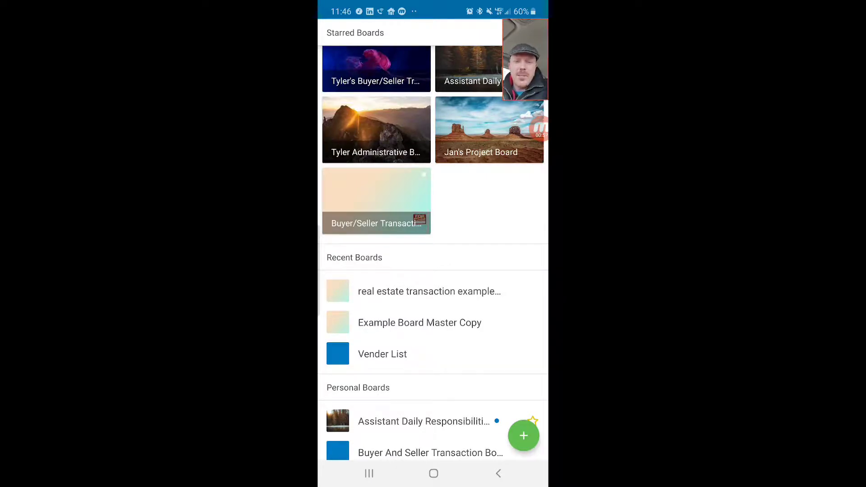
# Open the real estate transaction example board and peek at its Pre-Listing list.
pyautogui.click(429, 291)
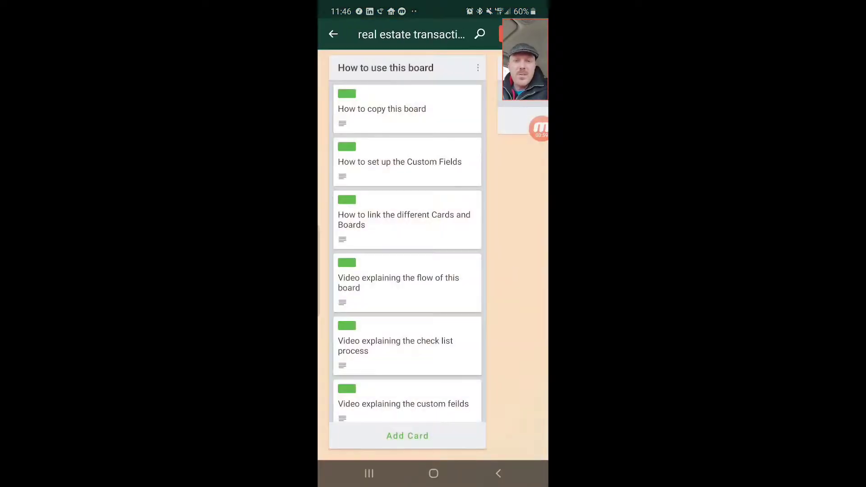
pyautogui.moveTo(474, 271); pyautogui.dragTo(334, 271)
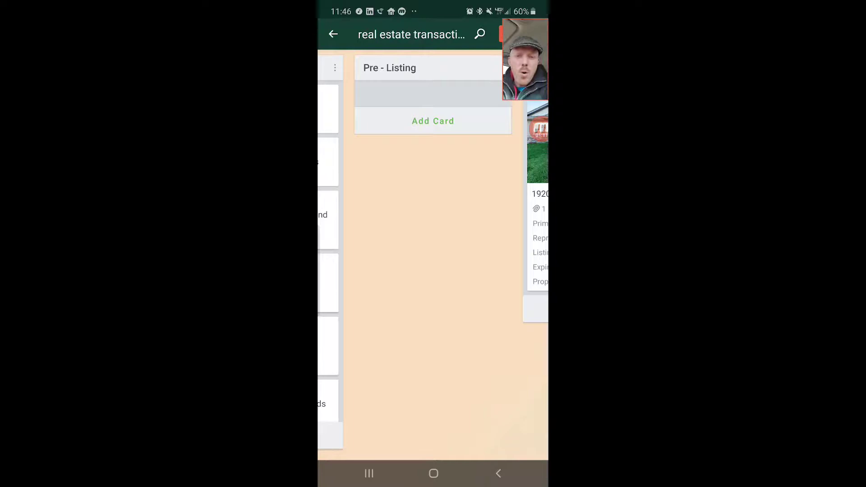
pyautogui.moveTo(361, 248); pyautogui.dragTo(496, 249)
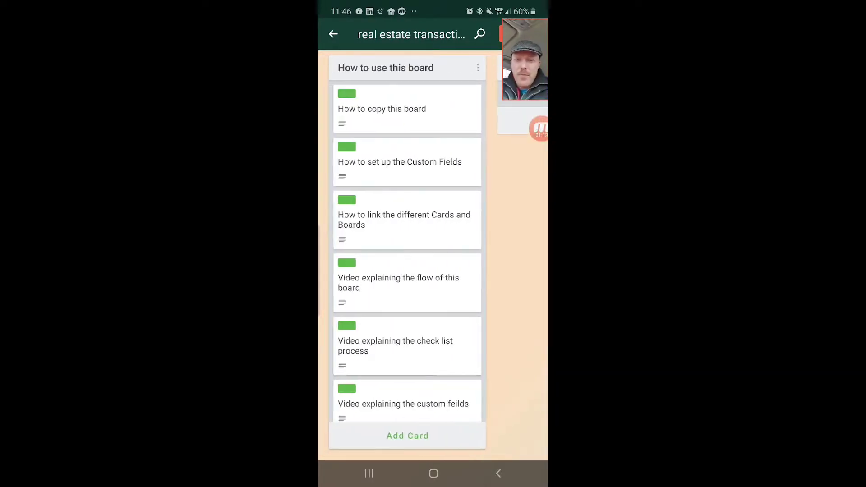
pyautogui.scroll(-2, 408, 252)
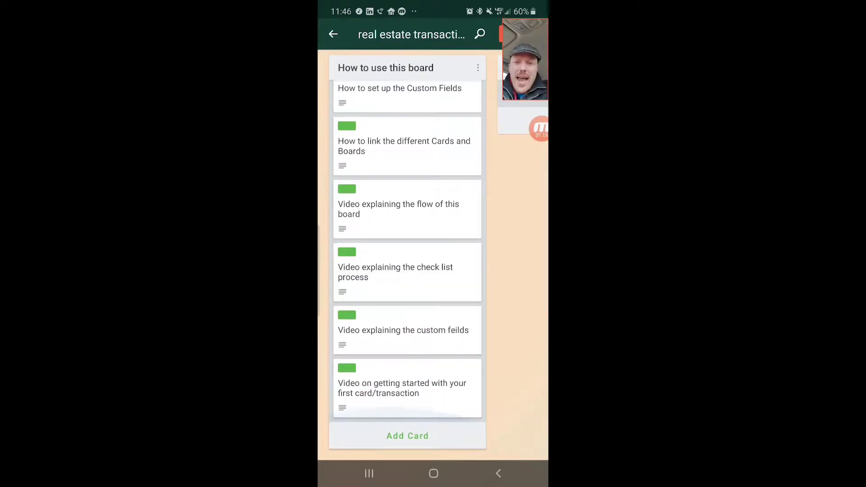
pyautogui.scroll(2, 407, 252)
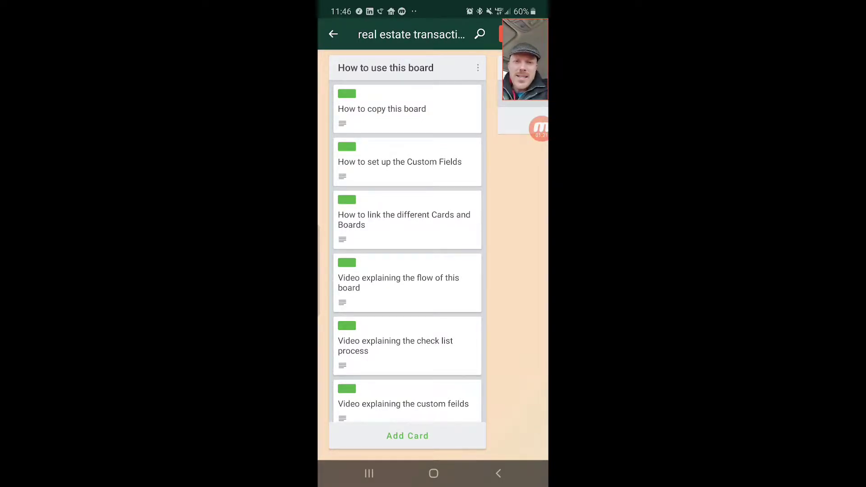
# Swipe right across the board's lists until TEMPLATED CARDS is shown.
pyautogui.hscroll(5, 433, 252)
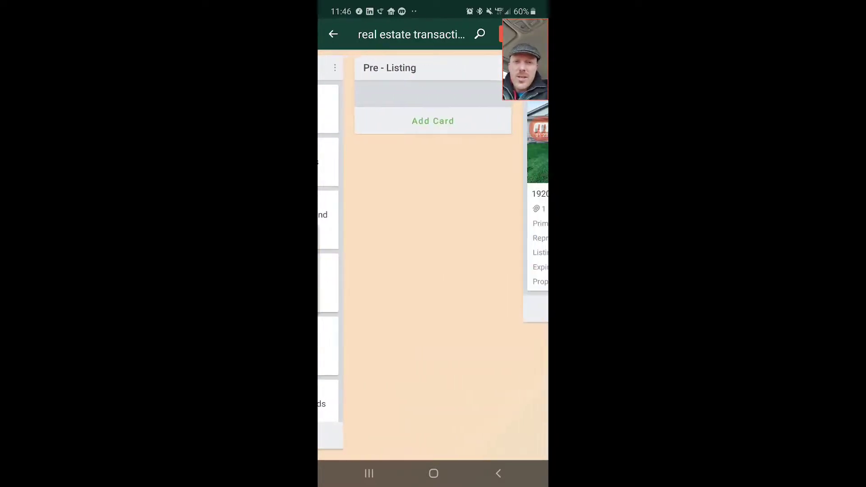
pyautogui.hscroll(5, 433, 253)
pyautogui.click(433, 309)
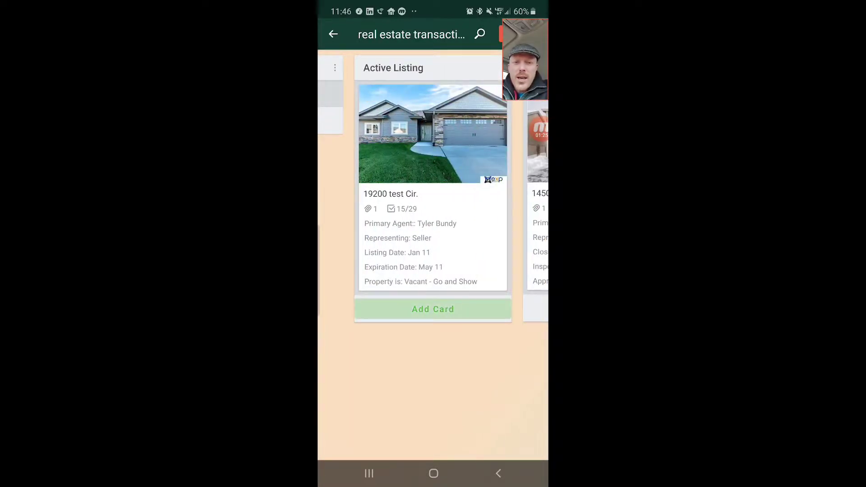
pyautogui.hscroll(5, 433, 189)
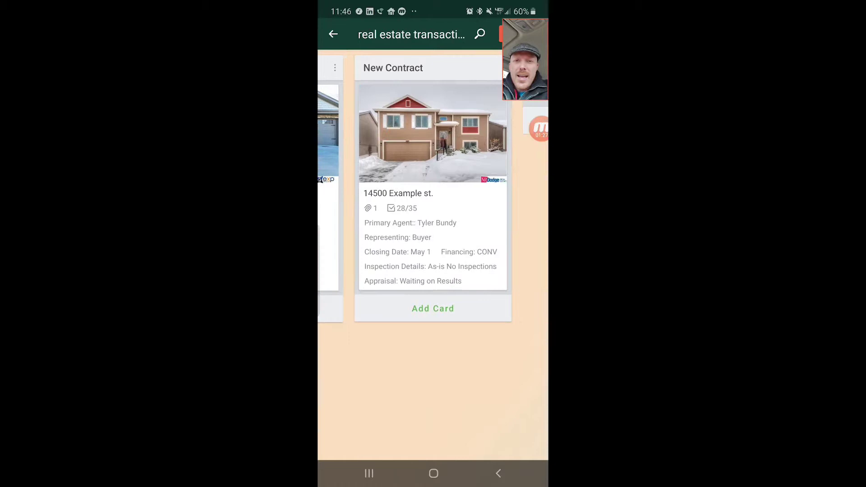
pyautogui.hscroll(5, 433, 190)
pyautogui.hscroll(5, 433, 189)
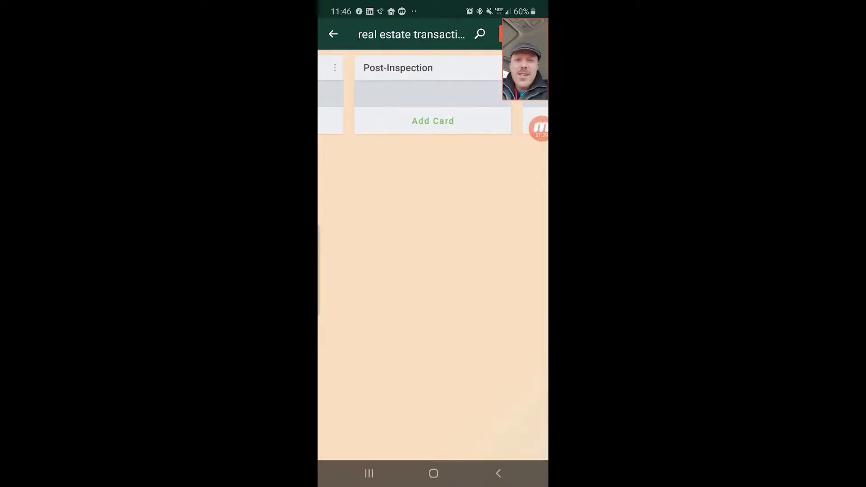
pyautogui.hscroll(5, 433, 189)
pyautogui.hscroll(5, 433, 190)
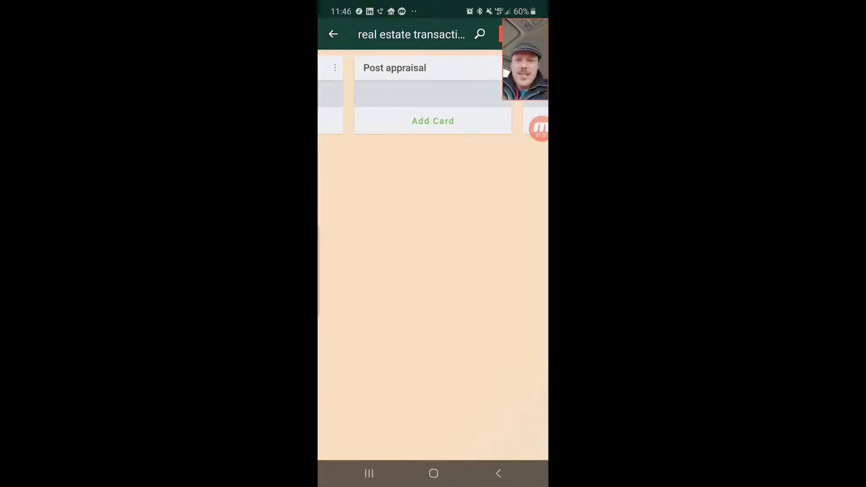
pyautogui.hscroll(5, 432, 189)
pyautogui.hscroll(5, 433, 190)
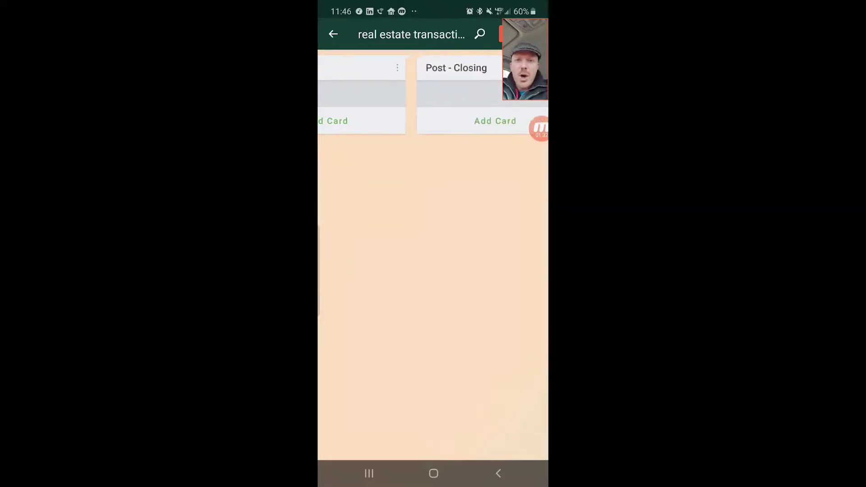
pyautogui.hscroll(3, 433, 190)
pyautogui.hscroll(5, 433, 190)
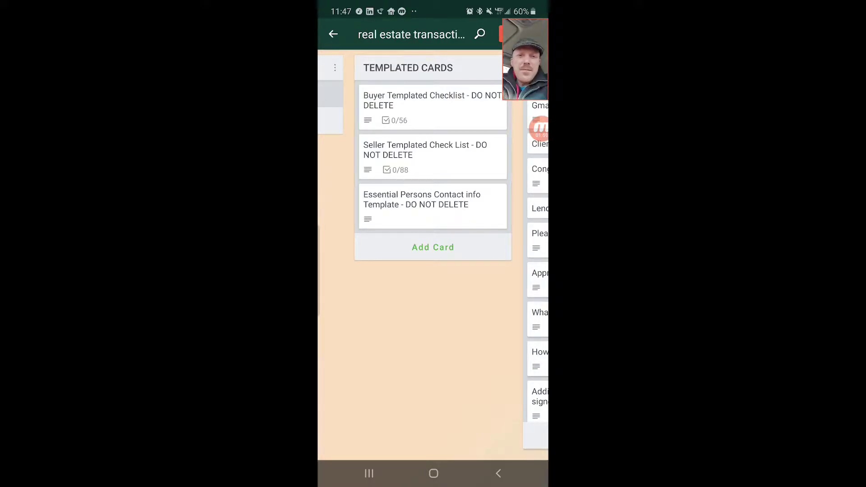
# Briefly pick up the Buyer and Seller templated checklist cards, then swipe to Team Email Templates.
pyautogui.moveTo(433, 106); pyautogui.dragTo(433, 107)
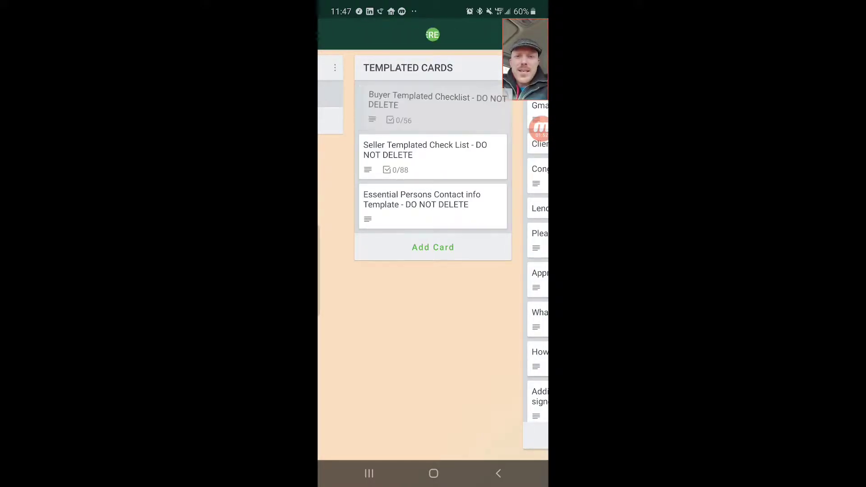
pyautogui.moveTo(433, 156); pyautogui.dragTo(433, 157)
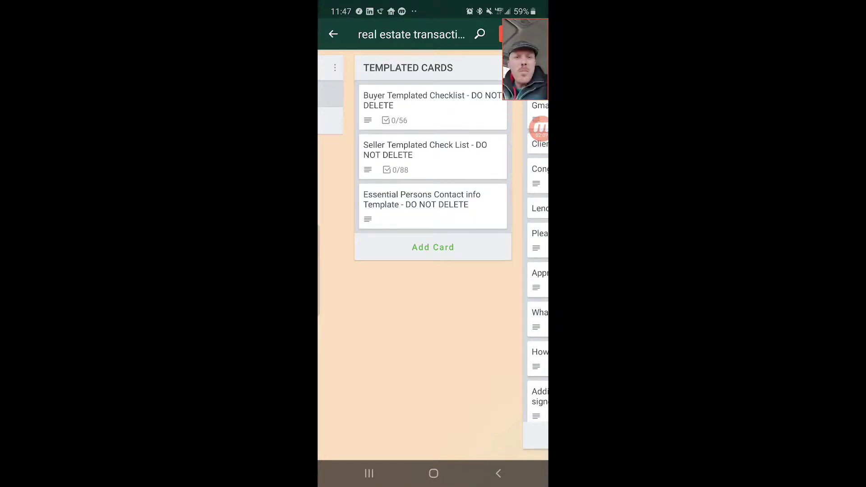
pyautogui.hscroll(5, 434, 253)
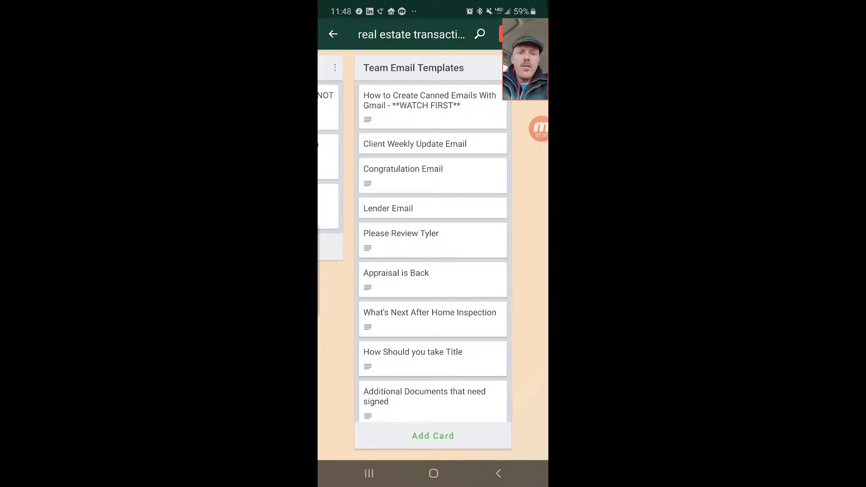
# Drag the 19200 test Cir. card from Active Listing into New Contract, below 14500 Example st.
pyautogui.hscroll(-5, 433, 253)
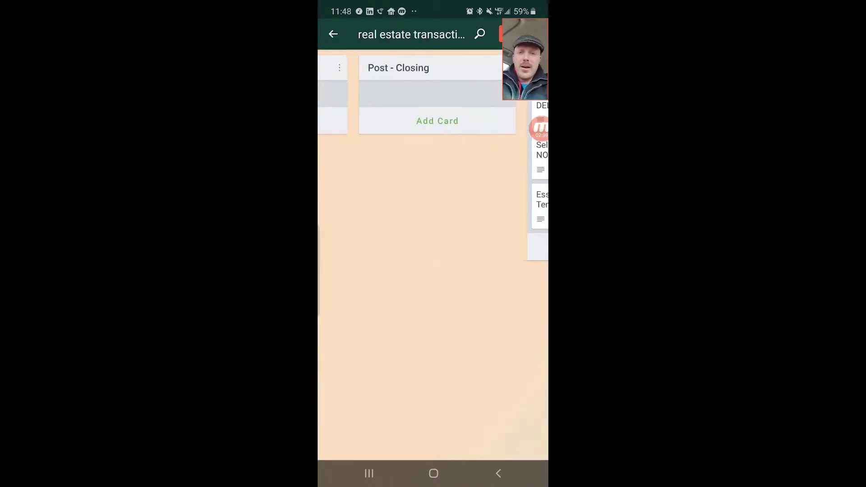
pyautogui.hscroll(-1, 432, 180)
pyautogui.hscroll(-1, 433, 180)
pyautogui.hscroll(-1, 433, 181)
pyautogui.hscroll(-1, 433, 180)
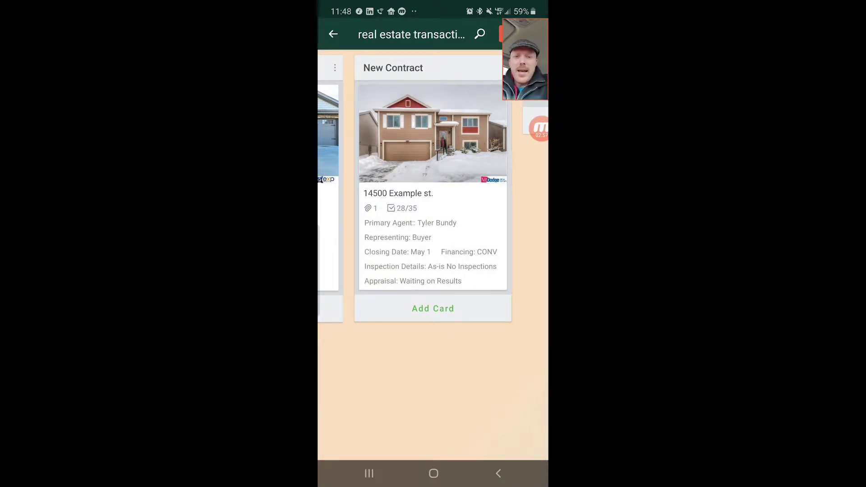
pyautogui.hscroll(-5, 434, 190)
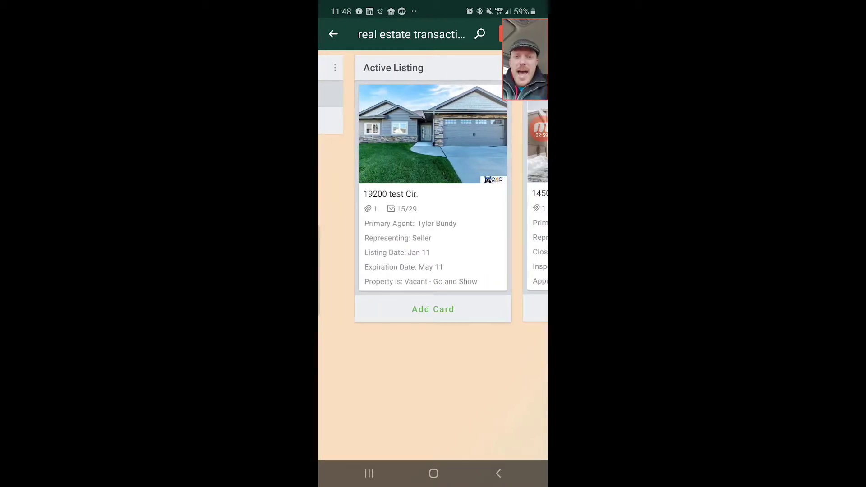
pyautogui.moveTo(433, 190)
pyautogui.mouseDown()
pyautogui.moveTo(510, 206)
pyautogui.moveTo(496, 316)
pyautogui.mouseUp()
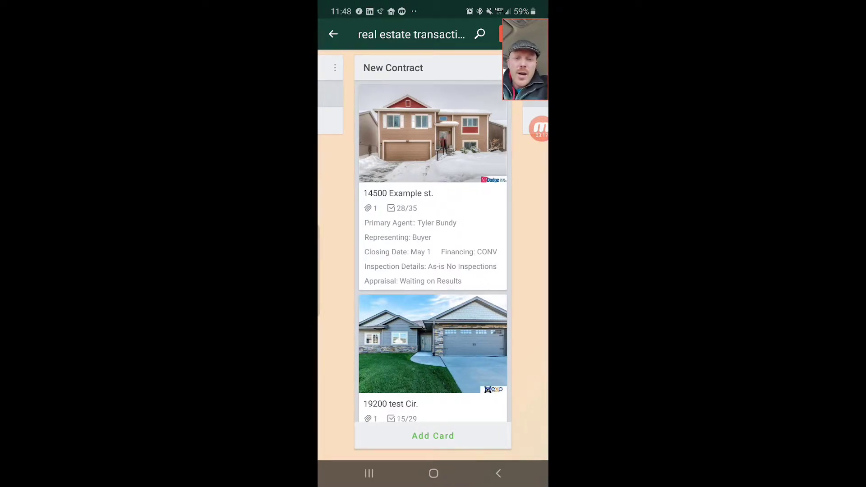
# Open the 19200 test Cir. card and scroll through its details.
pyautogui.click(433, 348)
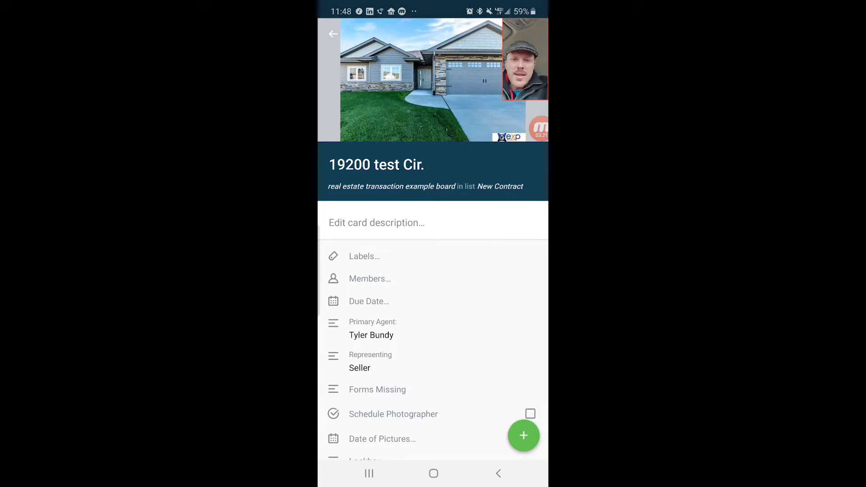
pyautogui.scroll(-5, 433, 271)
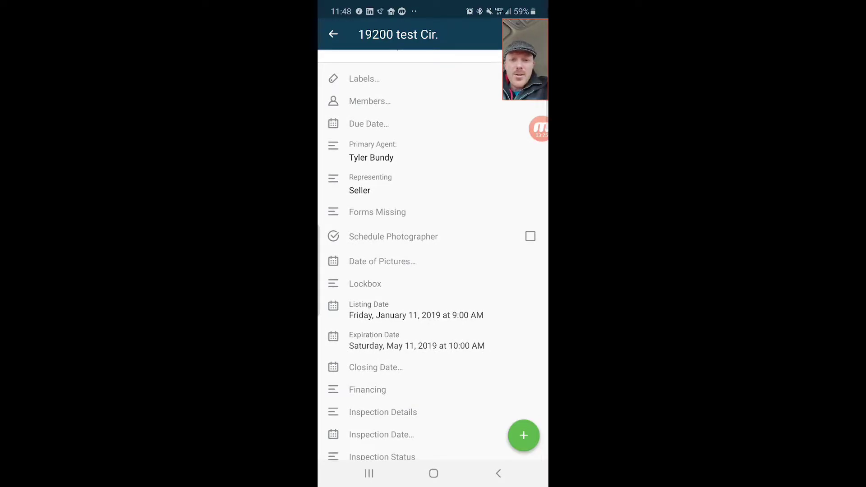
pyautogui.scroll(-3, 433, 270)
pyautogui.scroll(-3, 434, 255)
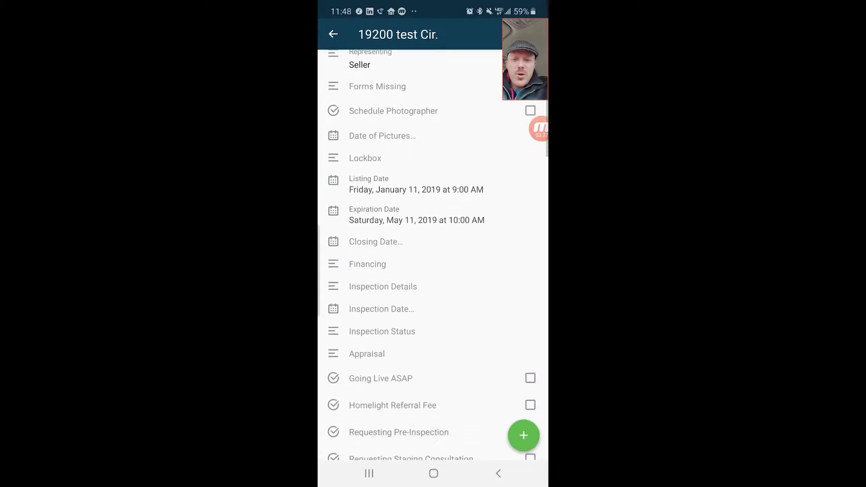
pyautogui.scroll(-4, 433, 255)
pyautogui.scroll(-4, 433, 255)
pyautogui.scroll(-6, 433, 255)
pyautogui.scroll(-3, 433, 256)
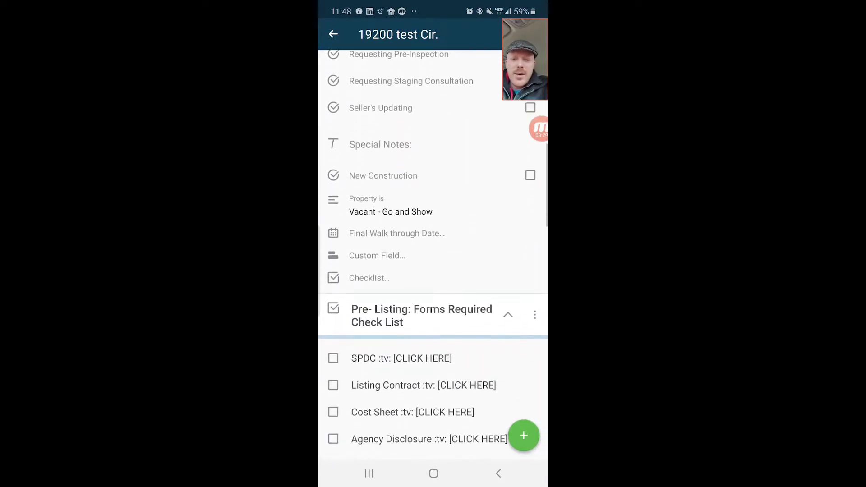
pyautogui.scroll(1, 433, 255)
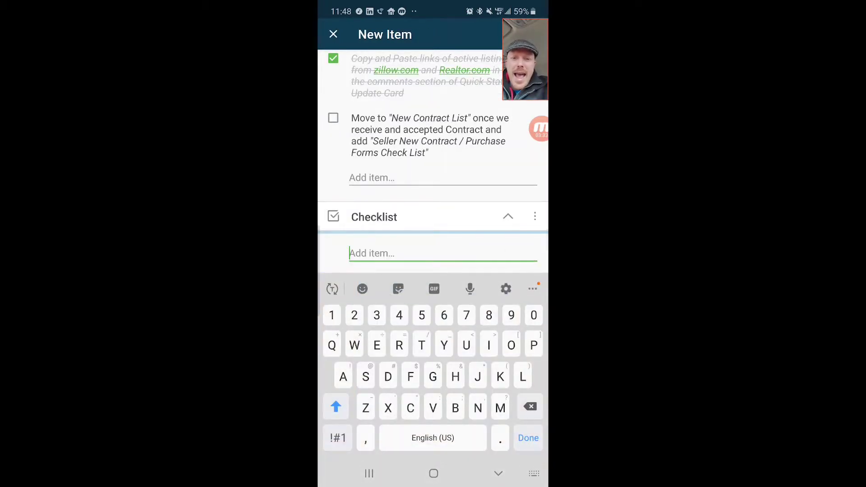
# Collapse the card's empty Checklist, then close the card back to the empty Active Listing list.
pyautogui.click(350, 192)
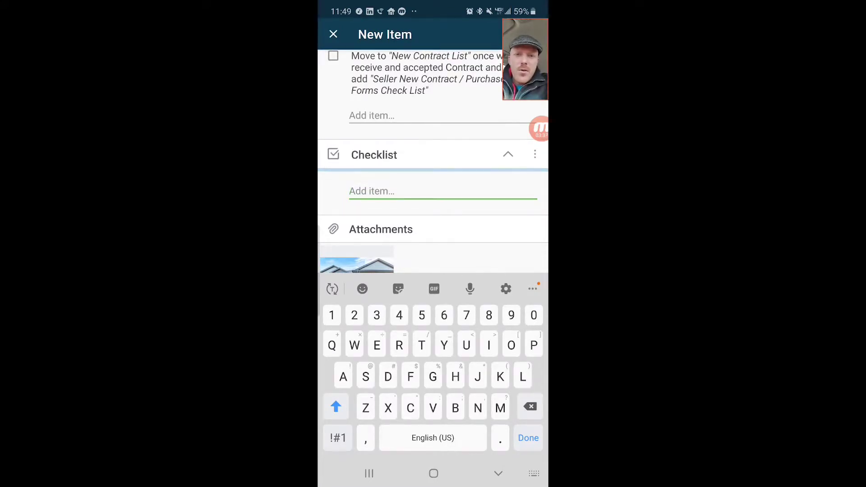
pyautogui.click(535, 154)
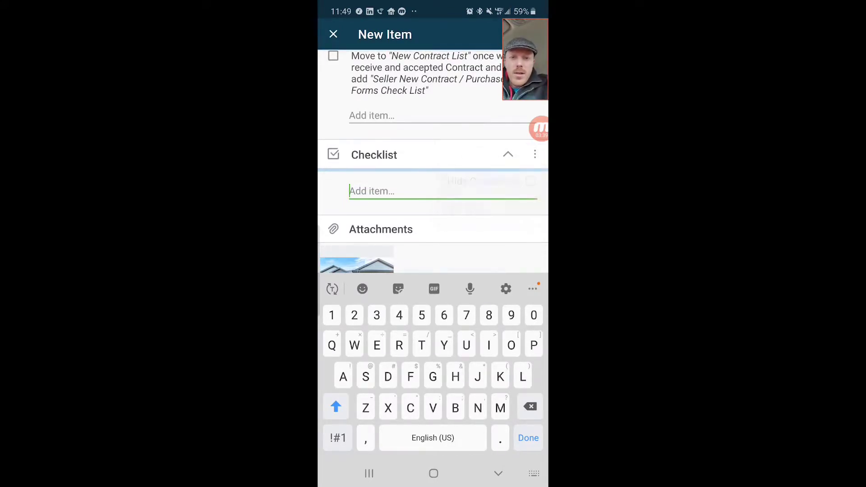
pyautogui.click(508, 155)
pyautogui.scroll(-2, 433, 181)
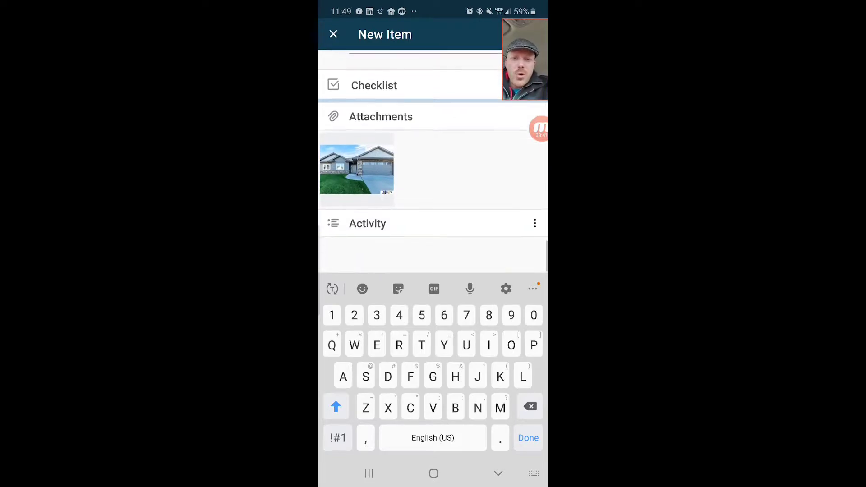
pyautogui.scroll(3, 433, 163)
pyautogui.scroll(2, 506, 177)
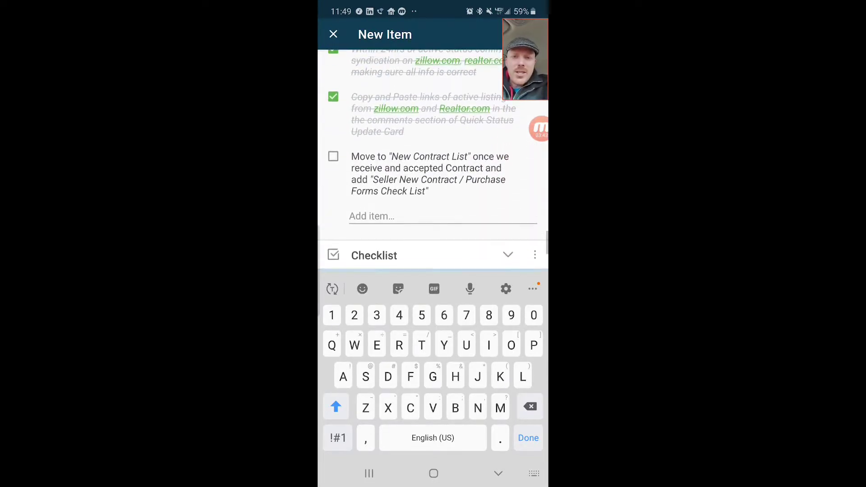
pyautogui.scroll(1, 433, 163)
pyautogui.scroll(3, 434, 163)
pyautogui.scroll(2, 433, 163)
pyautogui.scroll(1, 433, 162)
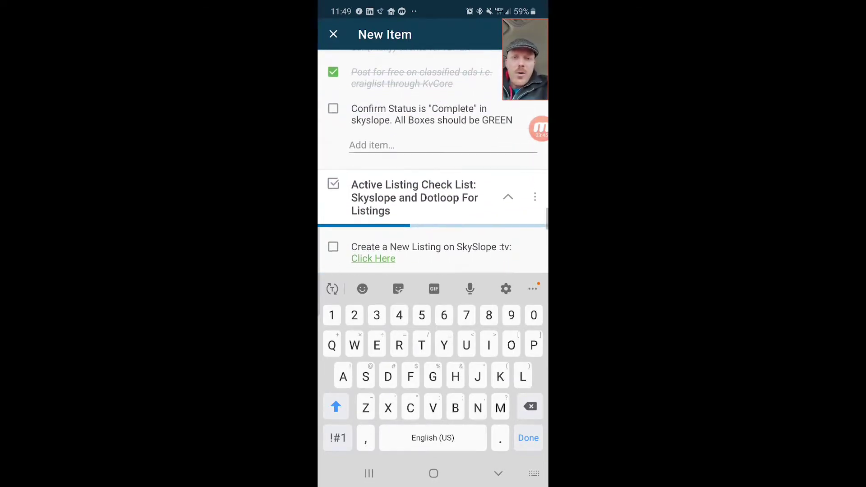
pyautogui.scroll(-1, 433, 160)
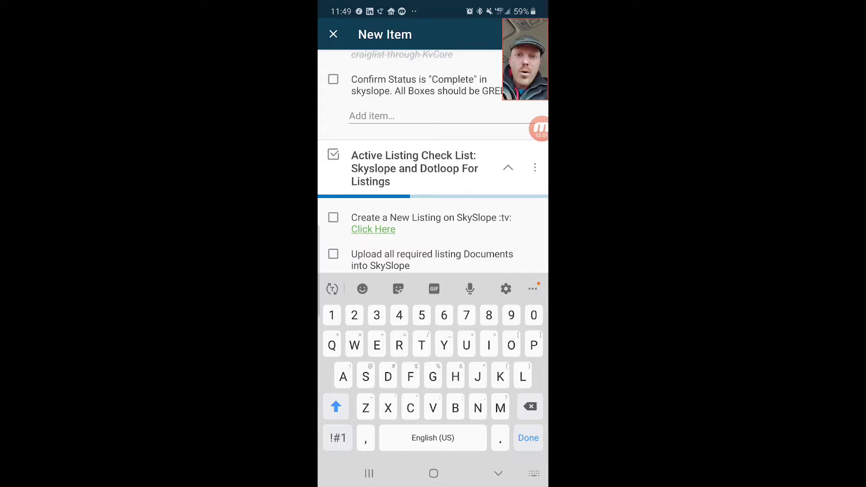
pyautogui.click(332, 35)
pyautogui.hscroll(-5, 433, 252)
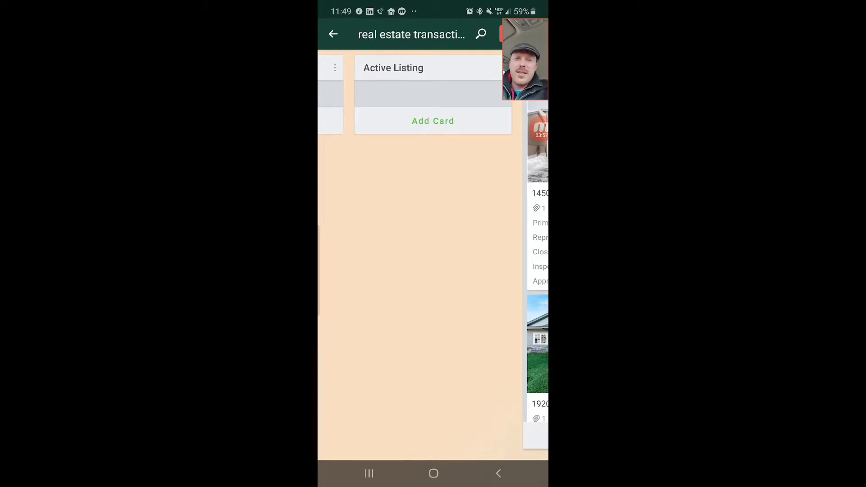
pyautogui.hscroll(5, 433, 252)
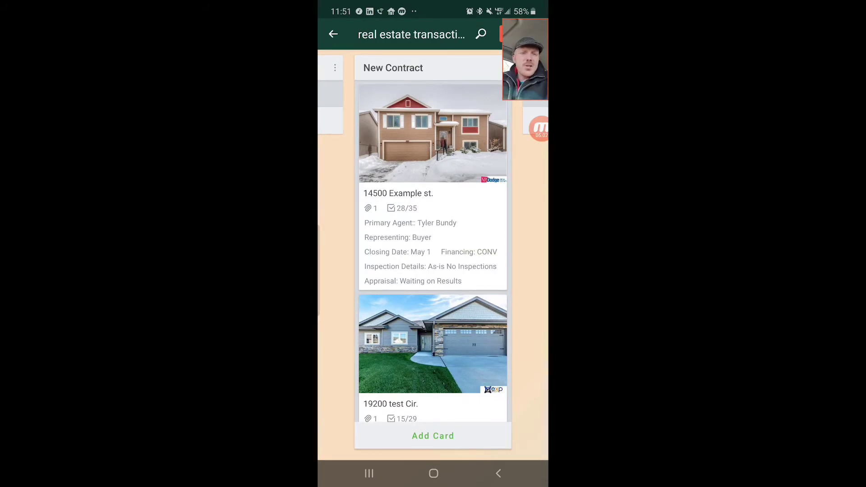
pyautogui.hscroll(3, 433, 252)
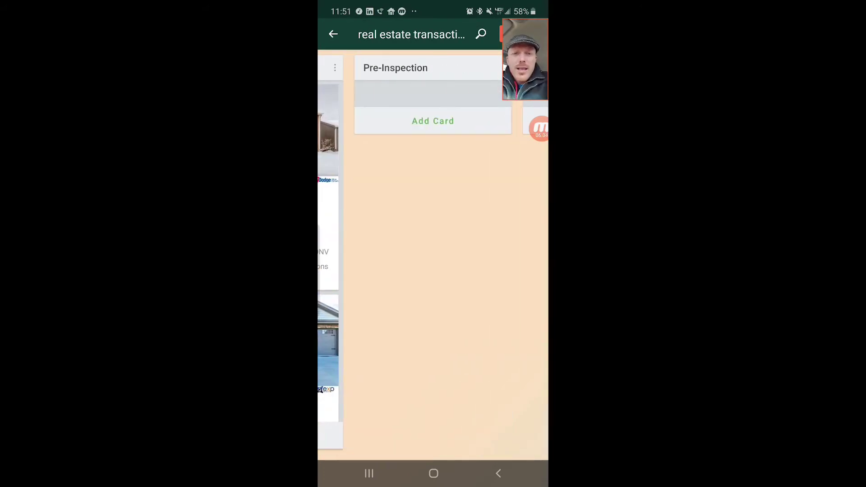
pyautogui.hscroll(3, 433, 252)
pyautogui.hscroll(3, 434, 253)
pyautogui.hscroll(3, 433, 252)
pyautogui.hscroll(3, 434, 252)
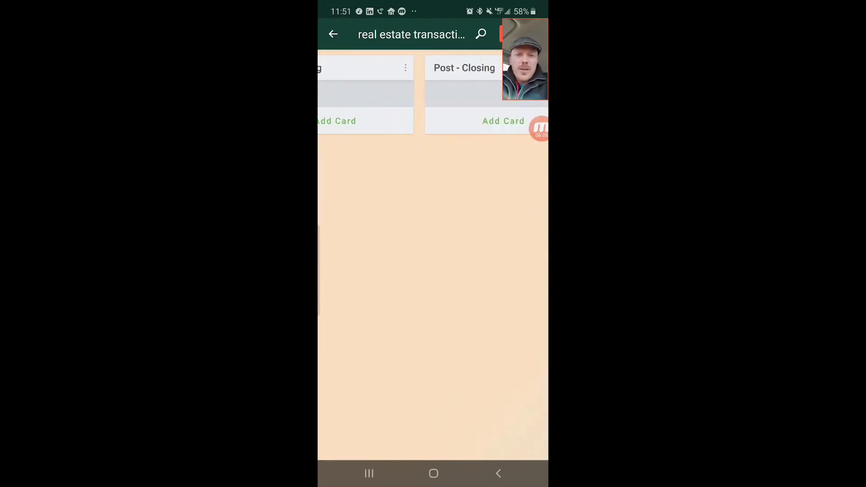
pyautogui.hscroll(3, 433, 252)
pyautogui.hscroll(3, 433, 252)
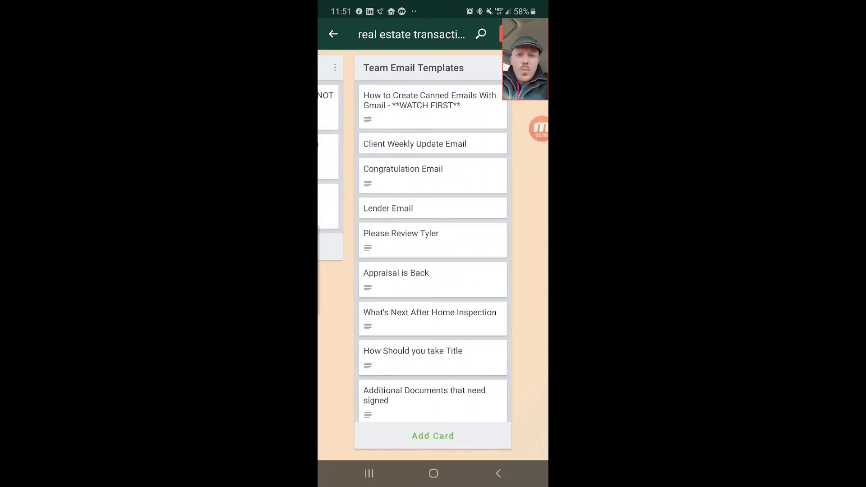
pyautogui.hscroll(-3, 433, 252)
pyautogui.hscroll(-3, 434, 252)
pyautogui.hscroll(-3, 433, 253)
pyautogui.hscroll(-3, 433, 253)
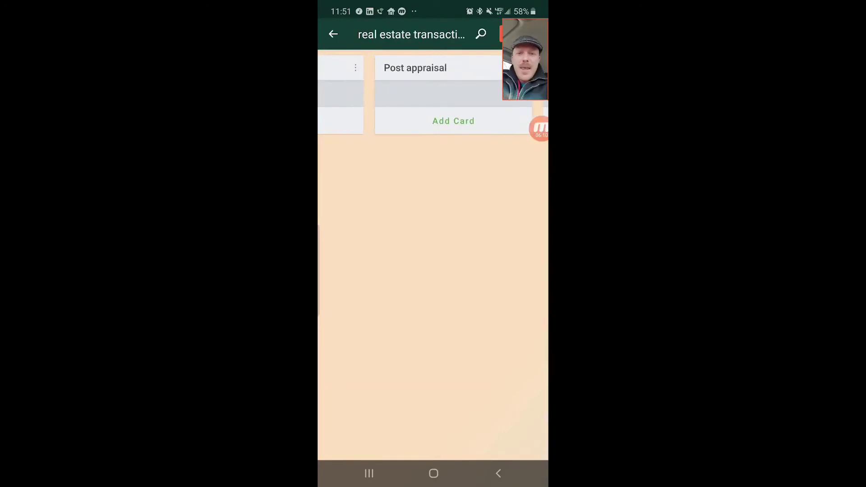
pyautogui.hscroll(-3, 433, 252)
pyautogui.hscroll(-3, 433, 253)
pyautogui.hscroll(-3, 433, 253)
pyautogui.hscroll(-3, 434, 252)
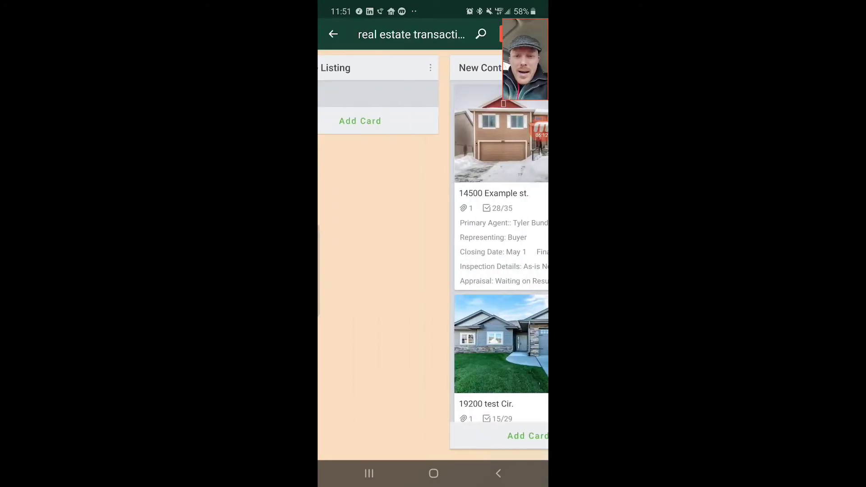
pyautogui.hscroll(-3, 433, 252)
pyautogui.hscroll(-3, 433, 253)
pyautogui.hscroll(-3, 434, 252)
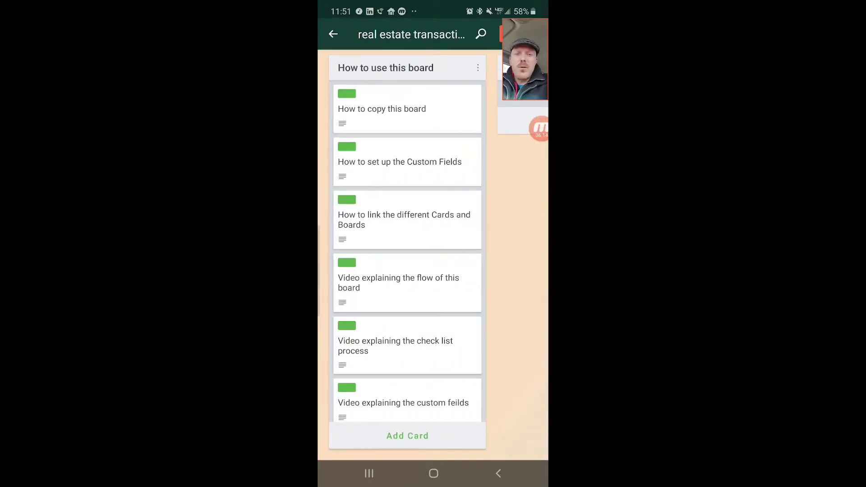